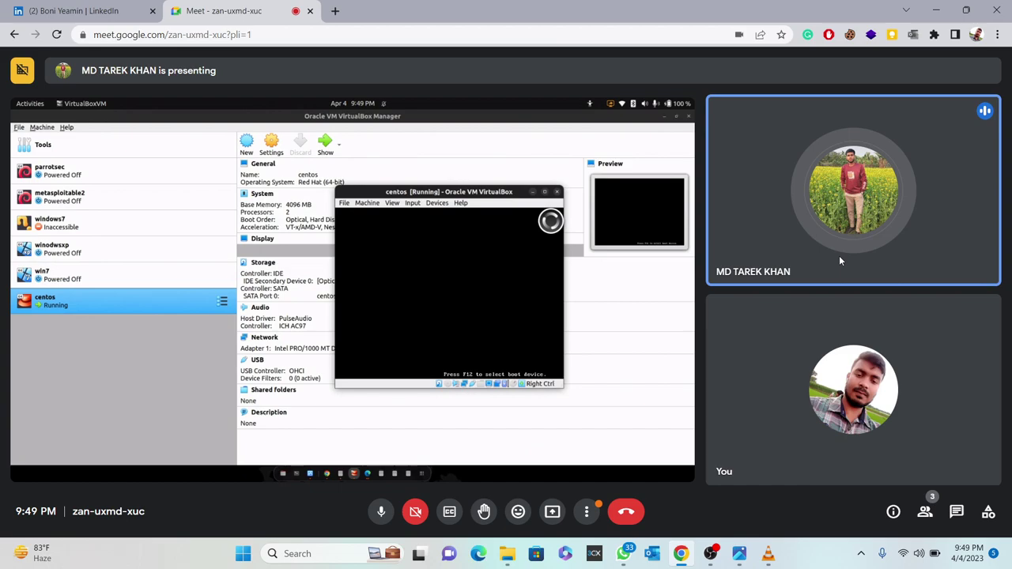
# - Share the entire screen in the Google Meet call and finish the VLC media player setup
pyautogui.moveTo(891, 259)
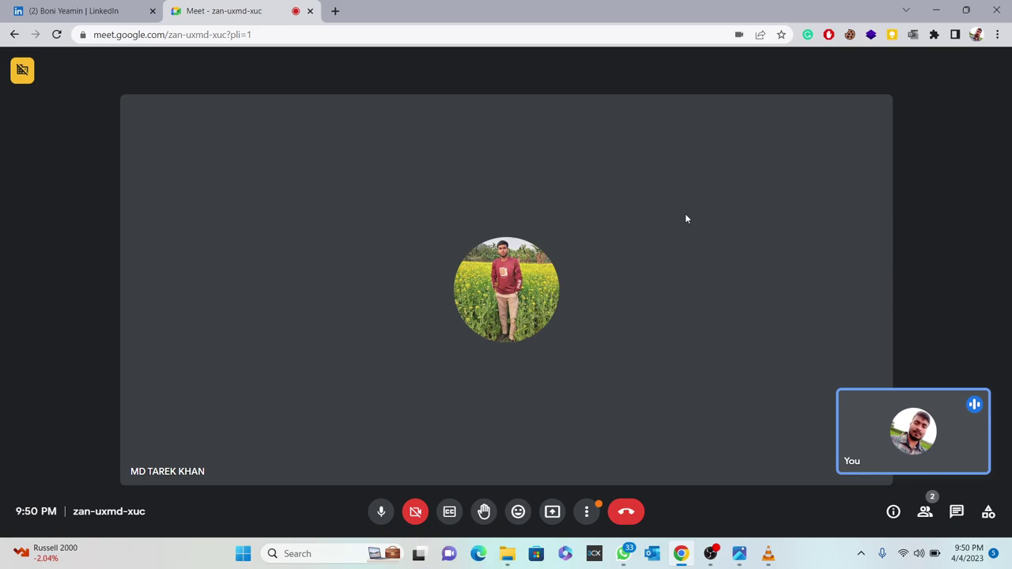
pyautogui.click(586, 512)
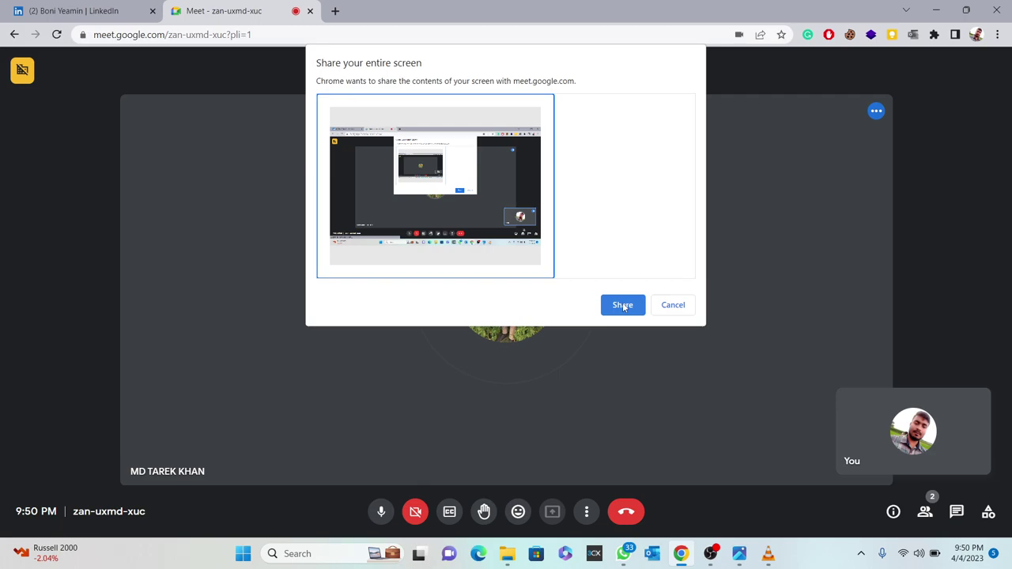
pyautogui.click(623, 305)
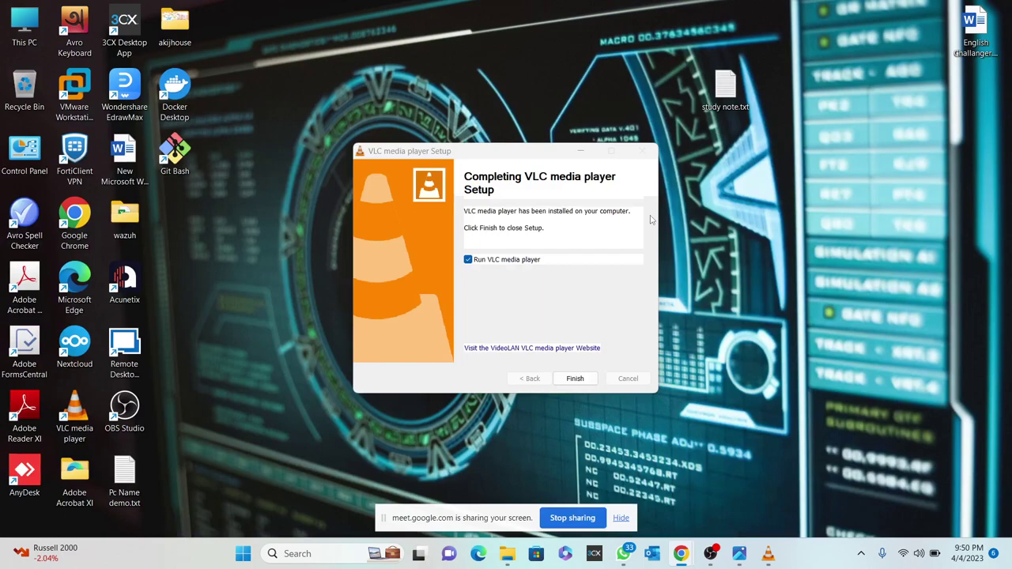
pyautogui.click(568, 382)
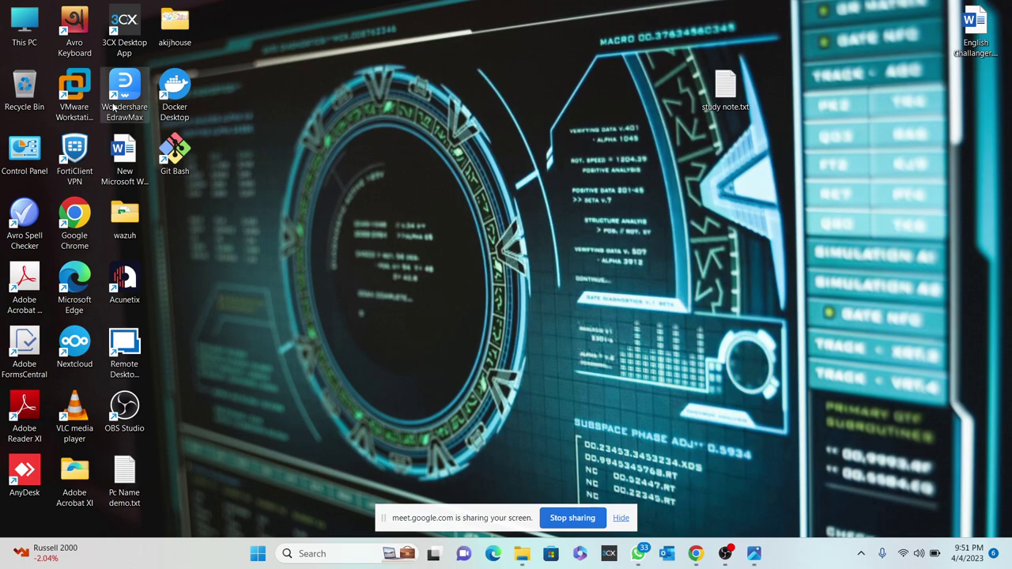
# - Open Wondershare EdrawMax and create a new blank drawing
pyautogui.doubleClick(119, 95)
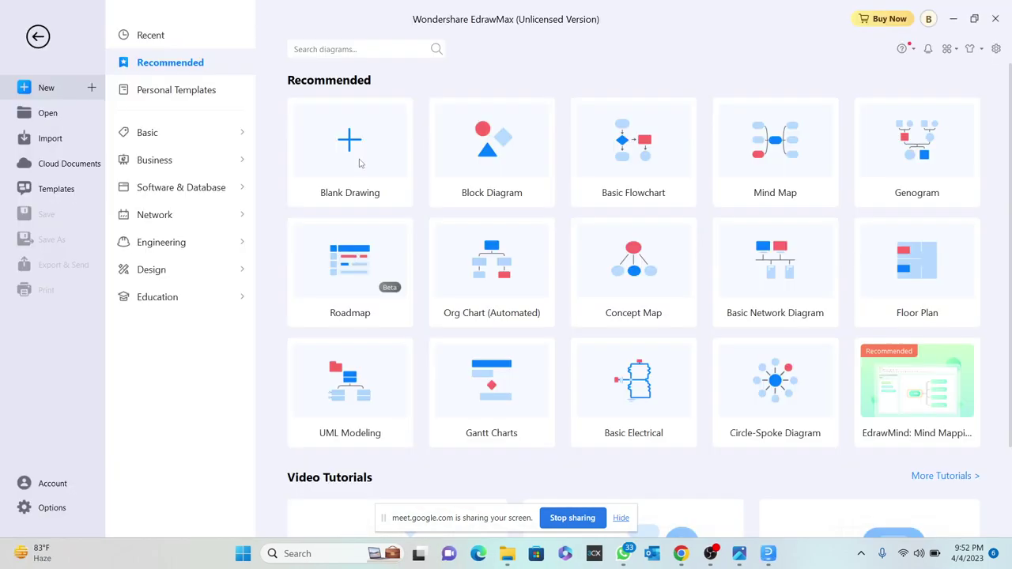
pyautogui.click(359, 161)
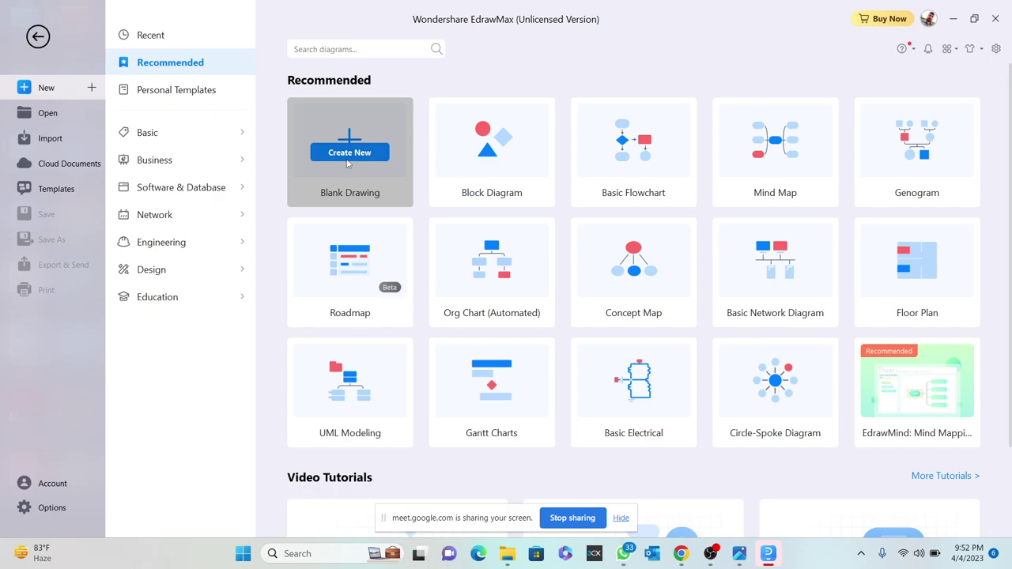
pyautogui.click(347, 155)
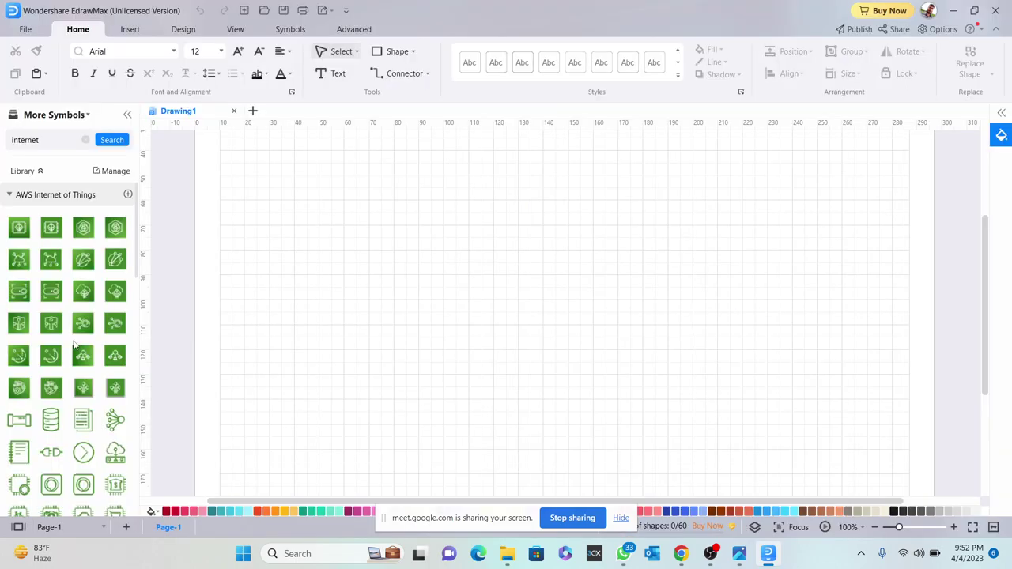
# - Place an internet cloud symbol near the page's top and a brick firewall symbol below it to the right
pyautogui.scroll(-1, 74, 343)
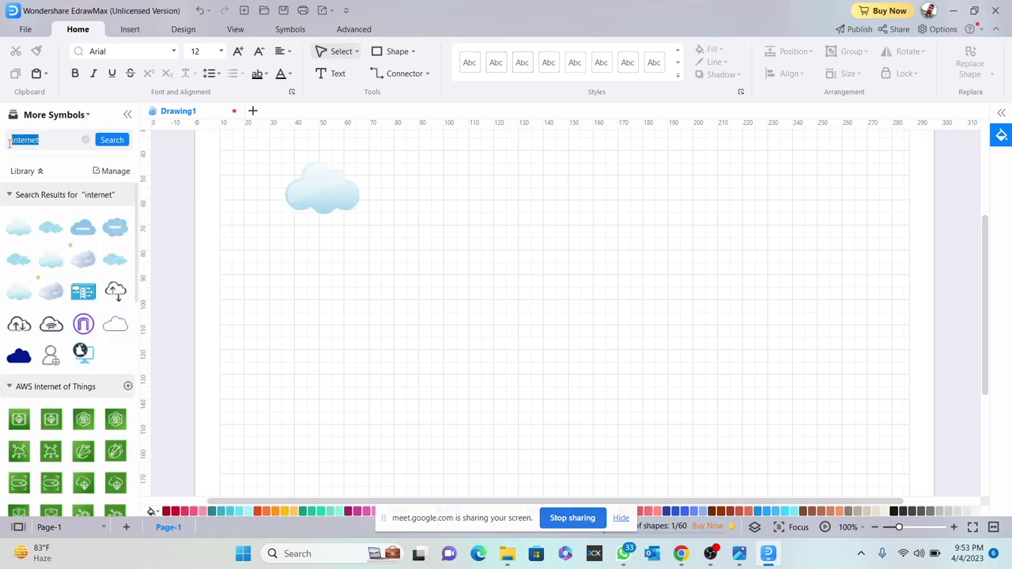
pyautogui.press('BackSpace')
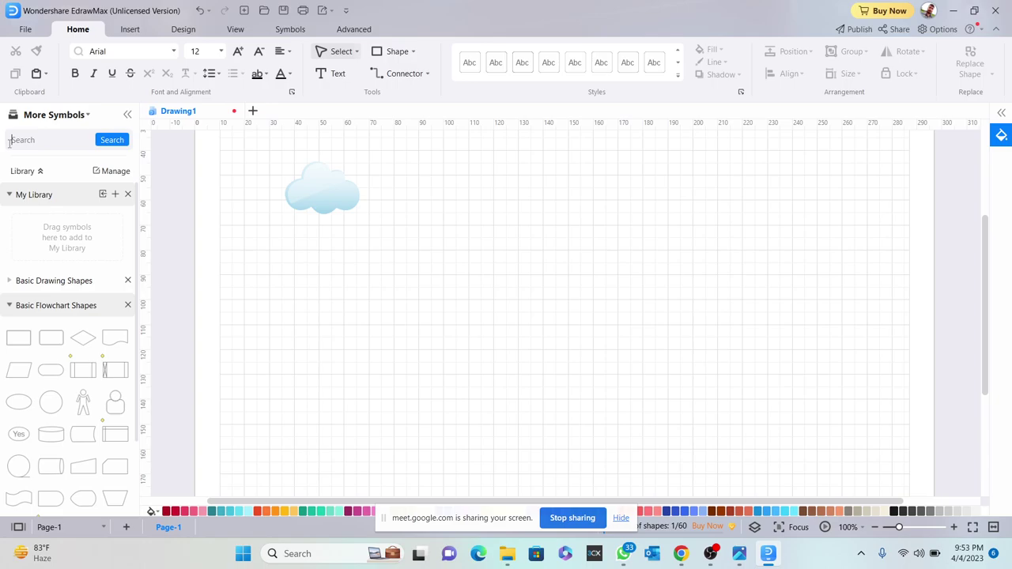
pyautogui.write('firewall')
pyautogui.moveTo(114, 228); pyautogui.dragTo(469, 253)
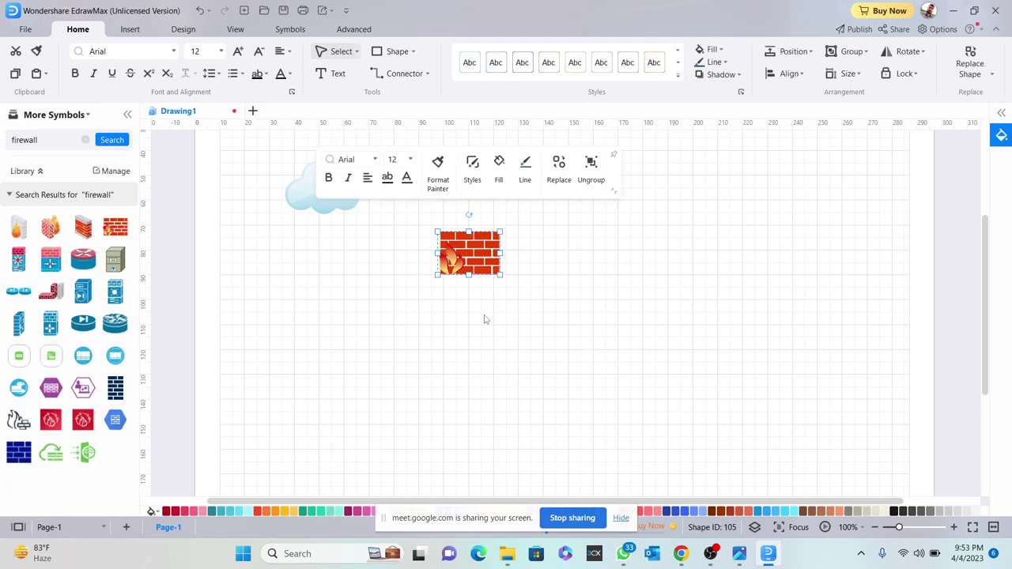
pyautogui.click(486, 320)
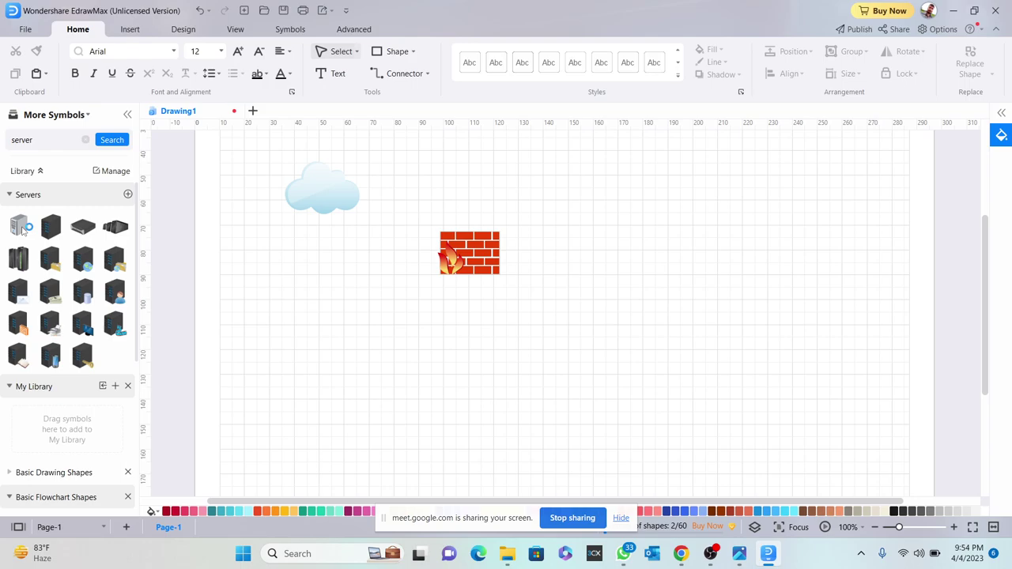
# - Place three server symbols in a row below the firewall and label the cloud "Internet/ isp"
pyautogui.moveTo(22, 230); pyautogui.dragTo(363, 335)
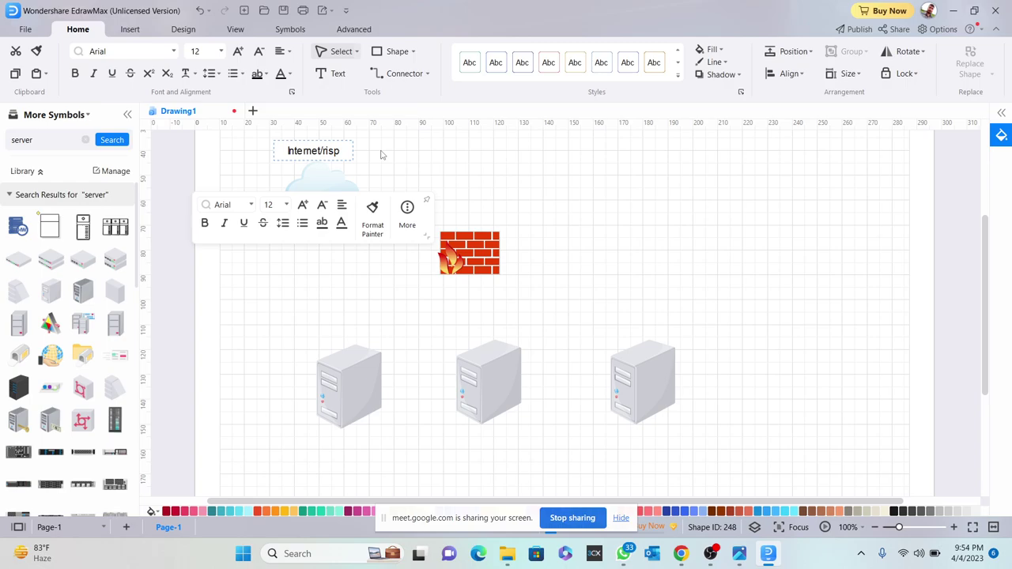
pyautogui.press('BackSpace')
pyautogui.press('BackSpace')
pyautogui.press('BackSpace')
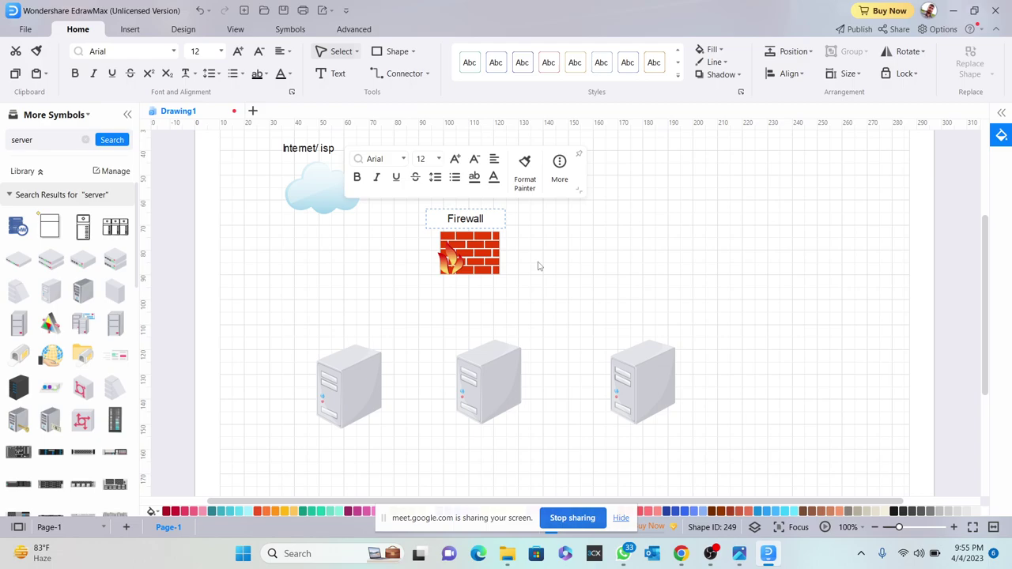
# - Label the three servers Wazuh Dashboard, Wazuh indexer and Wazuh server, and add the text "pf Sence" beside the firewall
pyautogui.doubleClick(341, 440)
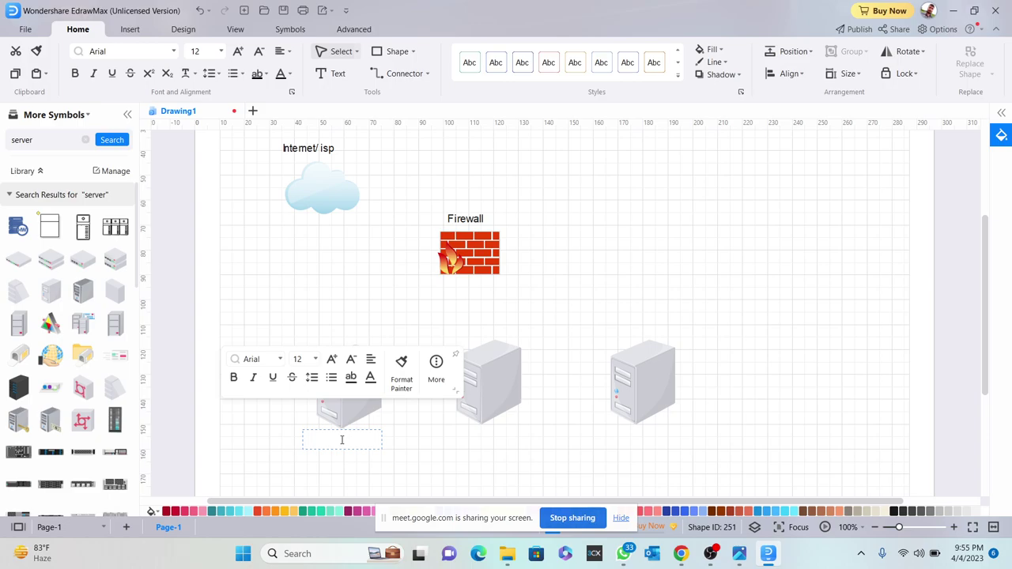
pyautogui.write('Wazuh Das')
pyautogui.doubleClick(519, 250)
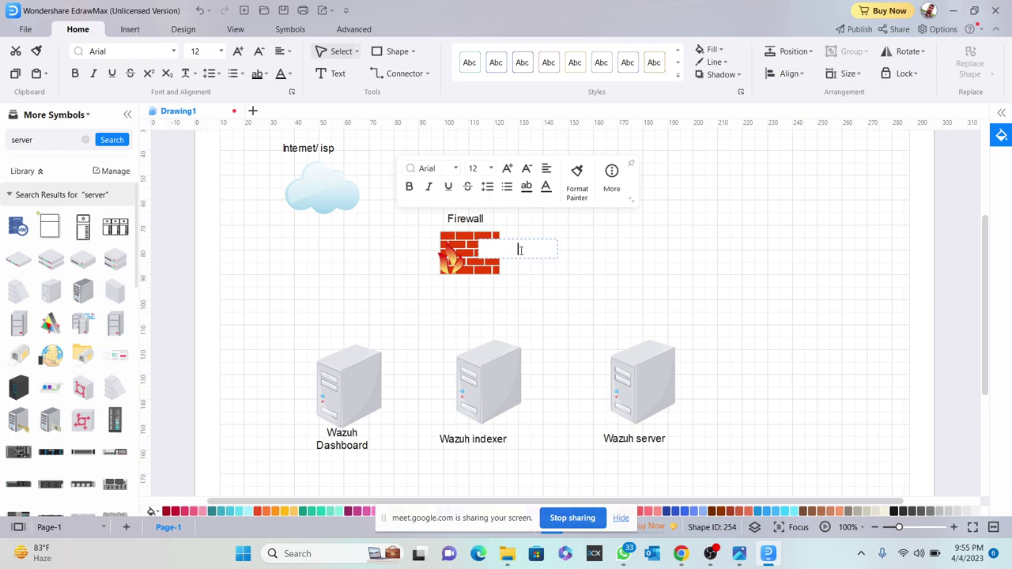
pyautogui.write('pfSe')
pyautogui.write('nce')
# - Draw an arrow connector from the firewall down to the Wazuh indexer server
pyautogui.click(488, 278)
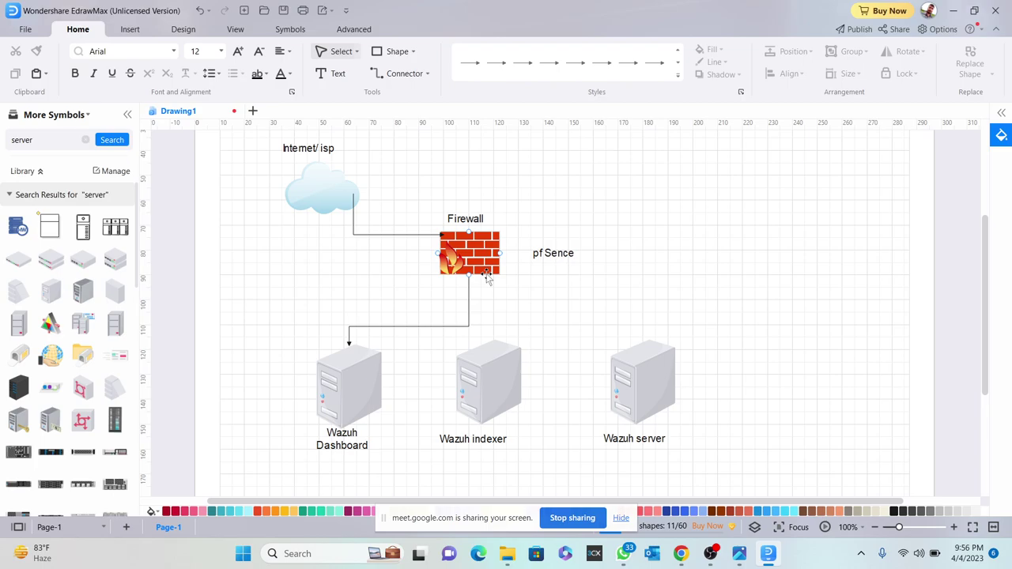
pyautogui.moveTo(489, 278); pyautogui.dragTo(489, 338)
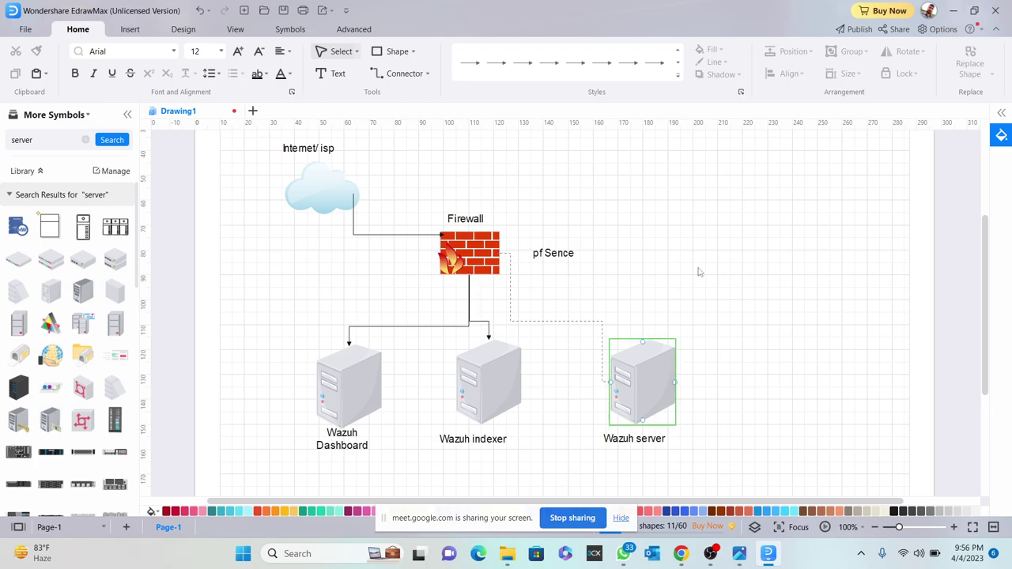
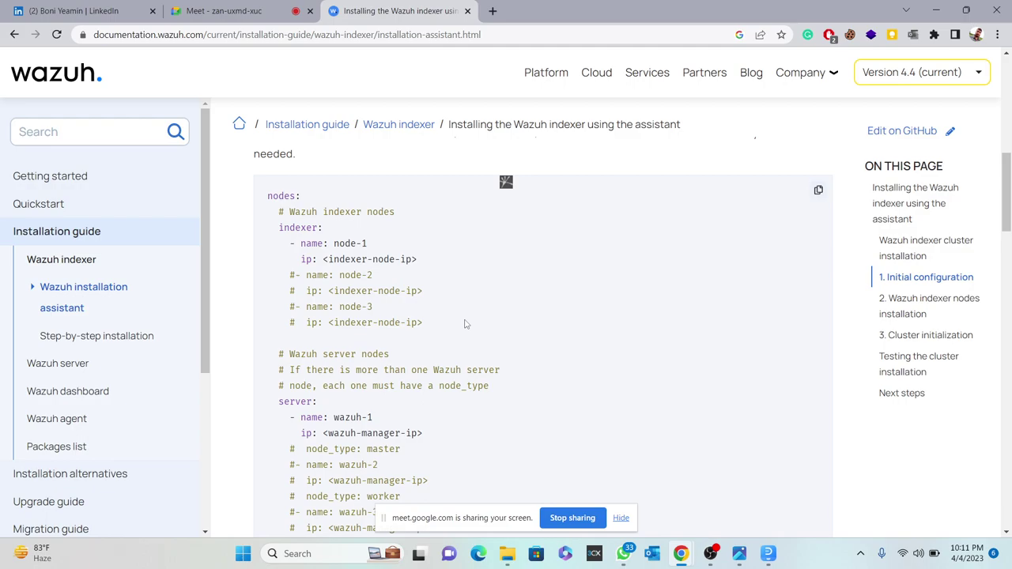
# - Examine the indexer node IP entry in the configuration sample of the Wazuh indexer installation documentation
pyautogui.moveTo(323, 259); pyautogui.dragTo(417, 259)
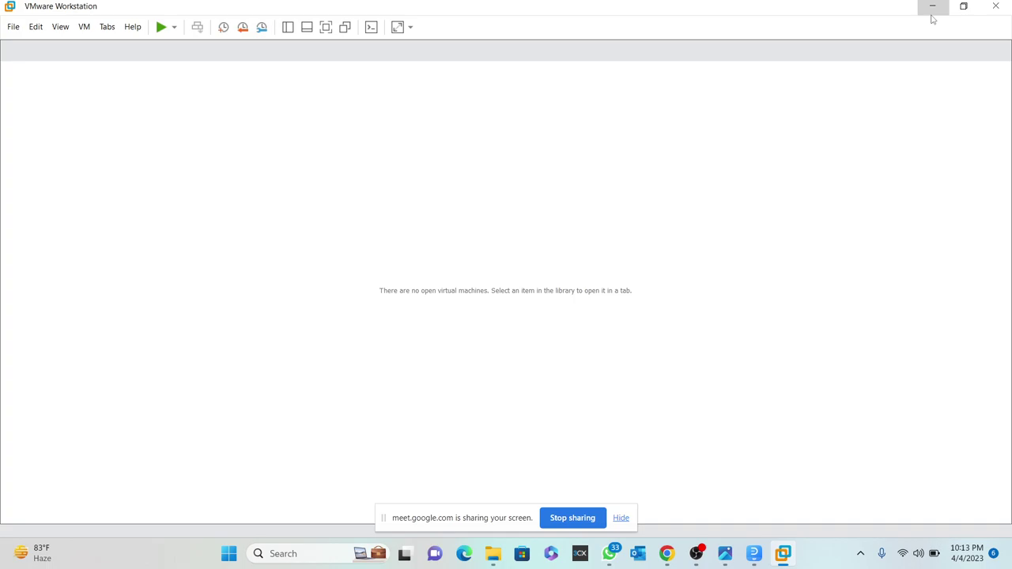
# - Show the virtual machine library in VMware Workstation and start a "cat /" command in the wazuh_index console
pyautogui.press('F9')
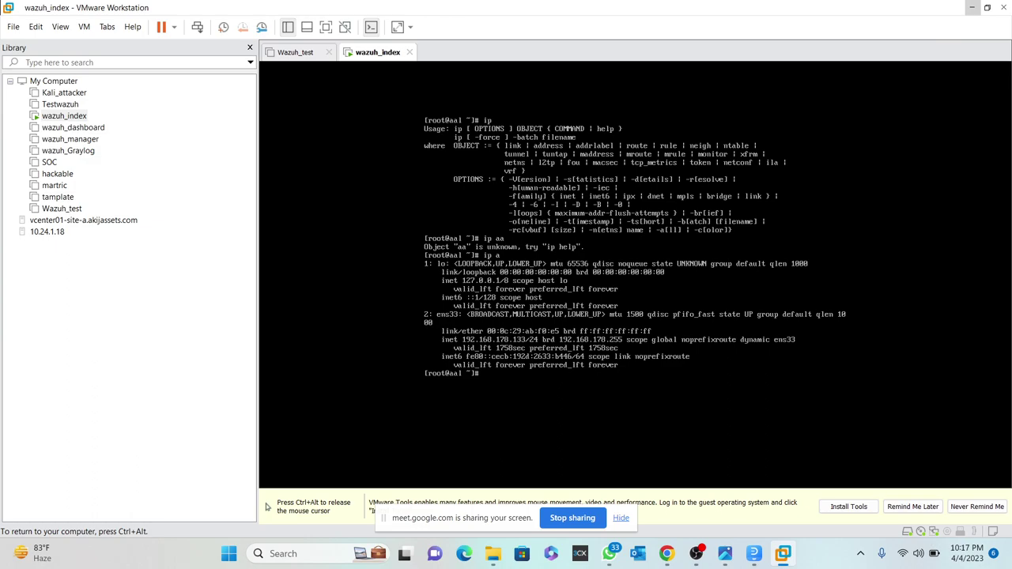
pyautogui.write('cat /')
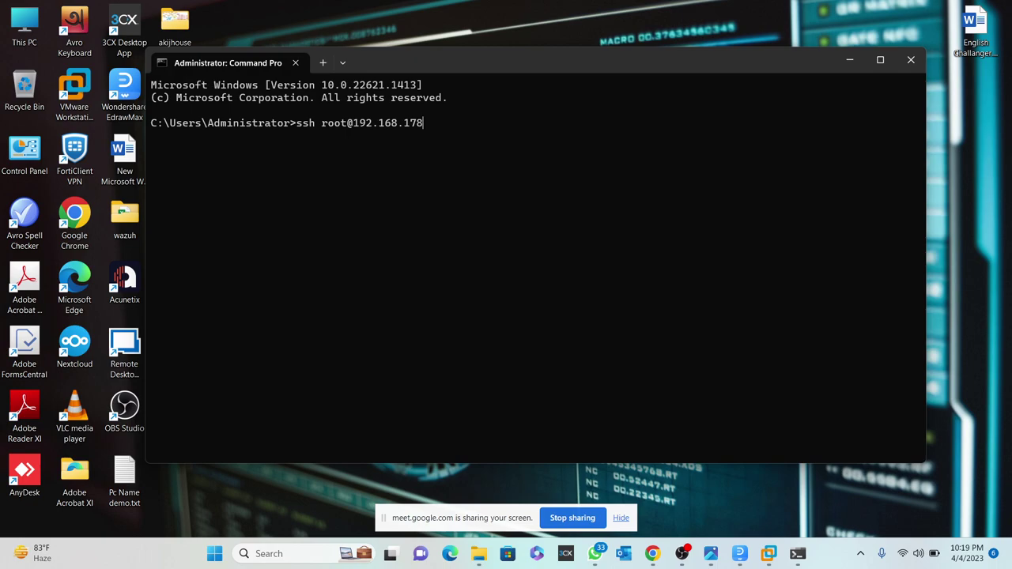
pyautogui.write('.133')
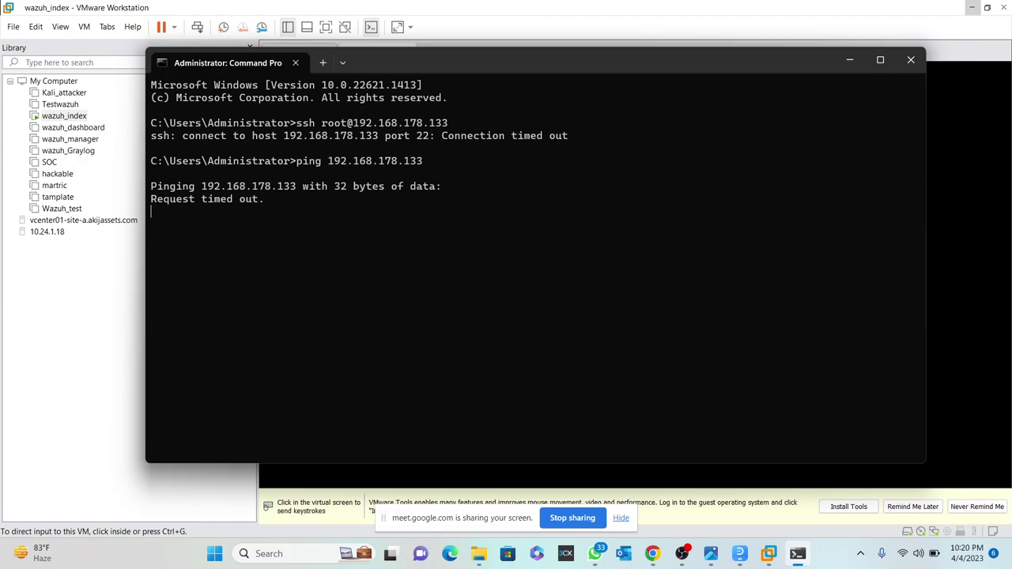
pyautogui.hotkey('alt', 'F4')
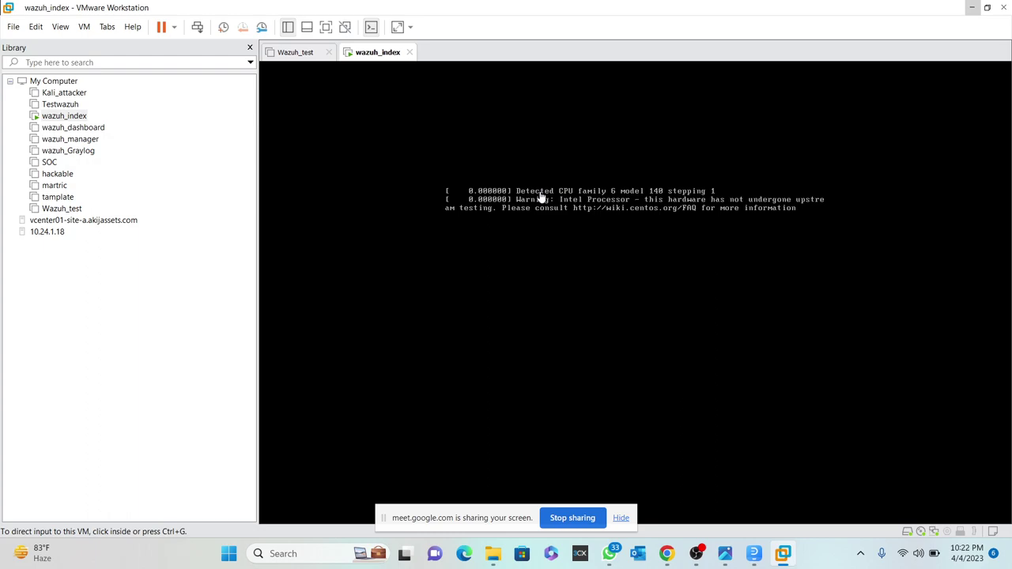
# - Install the SSH server in the wazuh_index virtual machine with "yum install openssh-server -y"
pyautogui.click(541, 198)
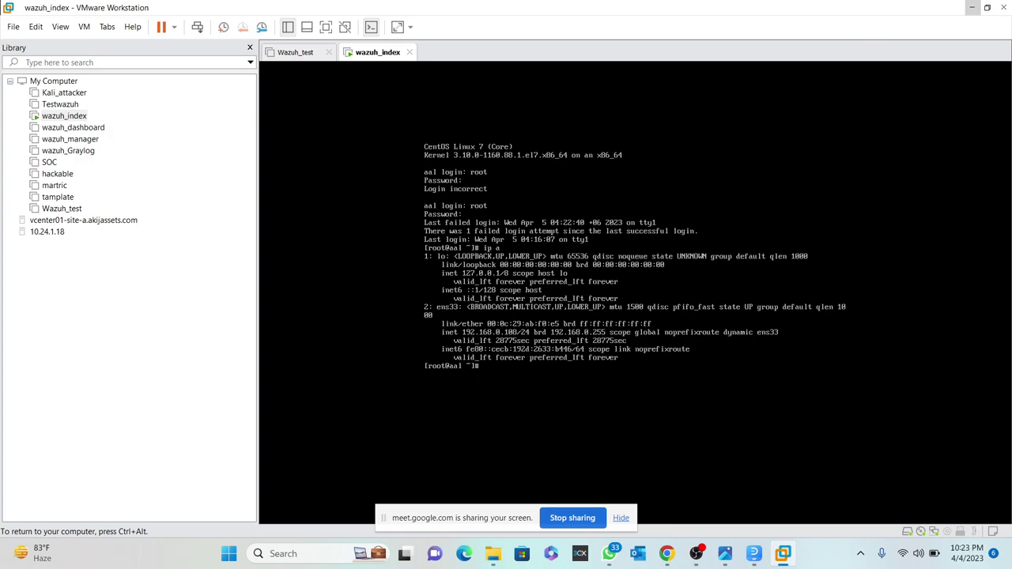
pyautogui.write('yum install openssh-server -y')
pyautogui.press('Return')
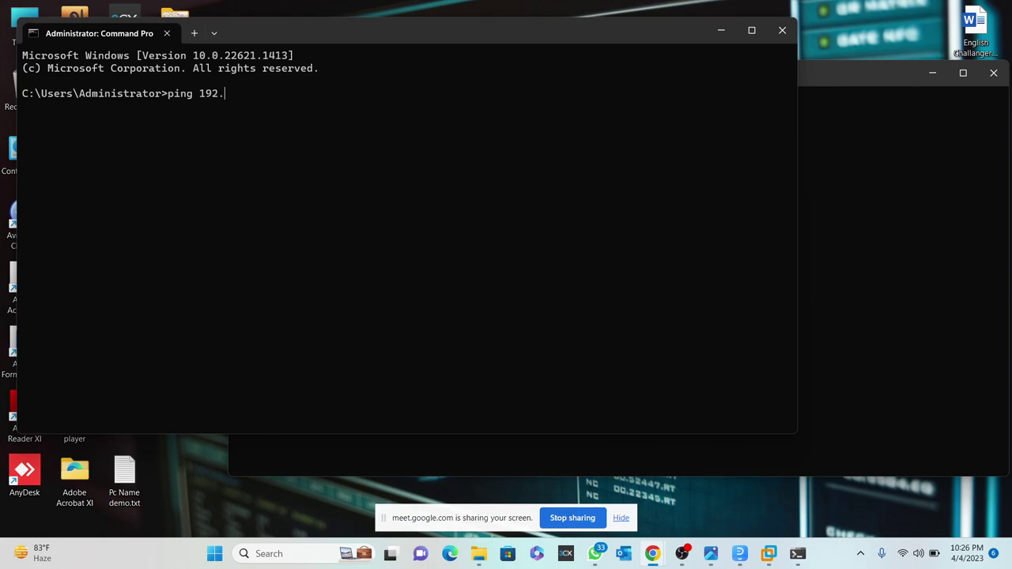
# - Close the Command Prompt window that holds the unfinished ping command
pyautogui.click(783, 31)
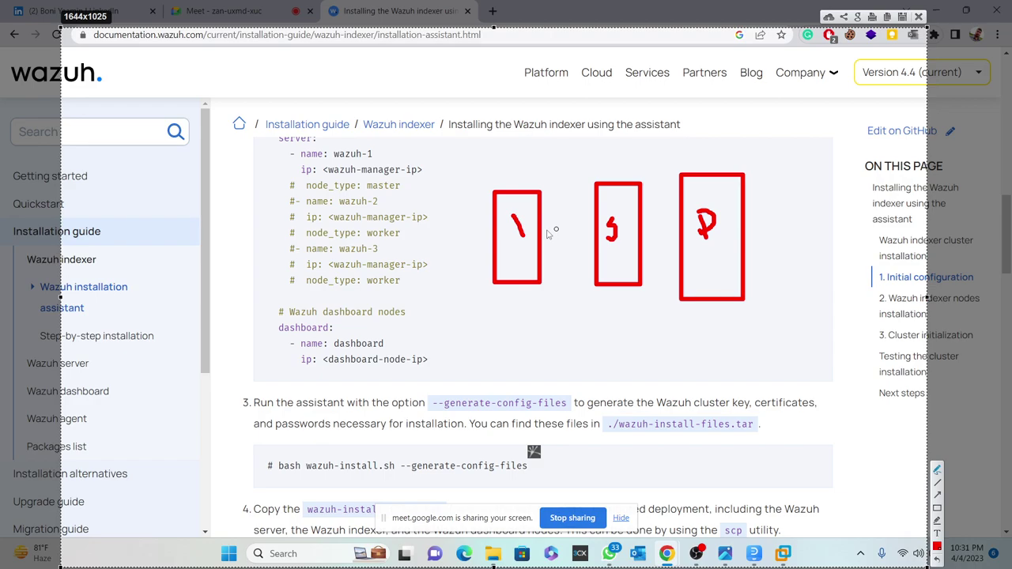
# - Draw freehand links between the three annotated component boxes on the Wazuh documentation capture and outline the whole group
pyautogui.moveTo(547, 234); pyautogui.dragTo(665, 197)
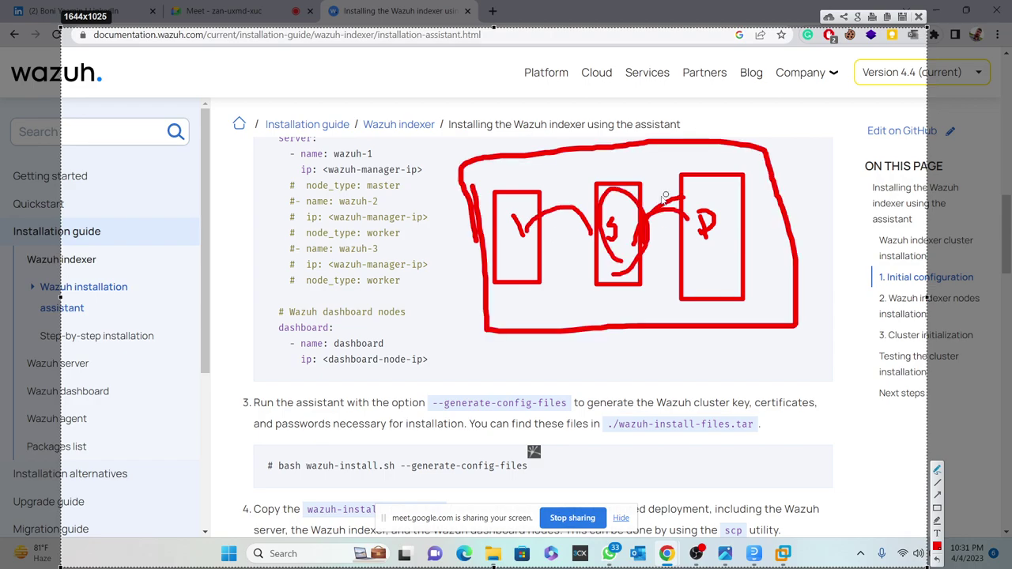
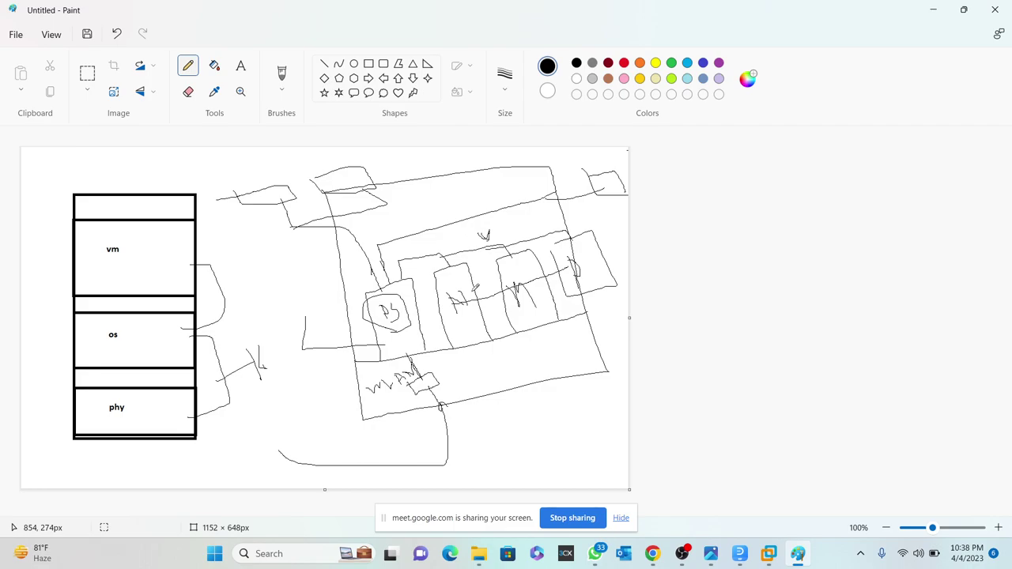
# - Leave the Paint sketch and examine the Pfsence adapter in the Windows advanced network settings
pyautogui.press('super+d')
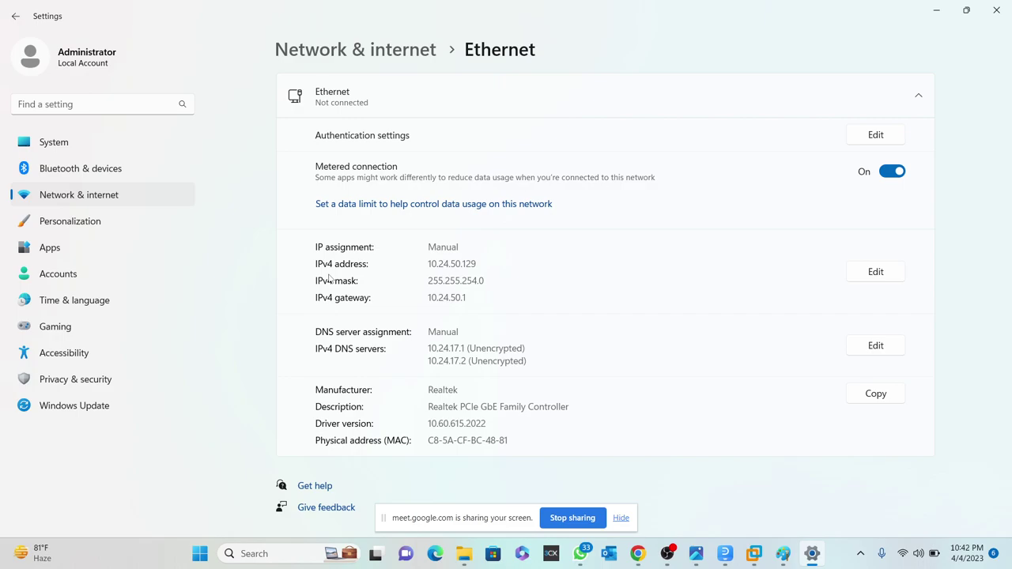
pyautogui.hotkey('alt', 'Left')
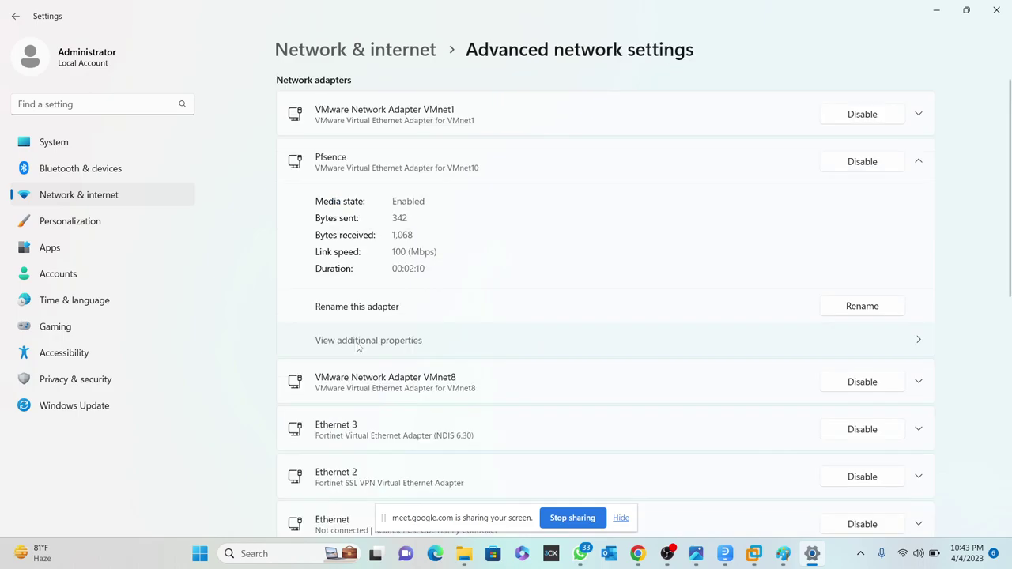